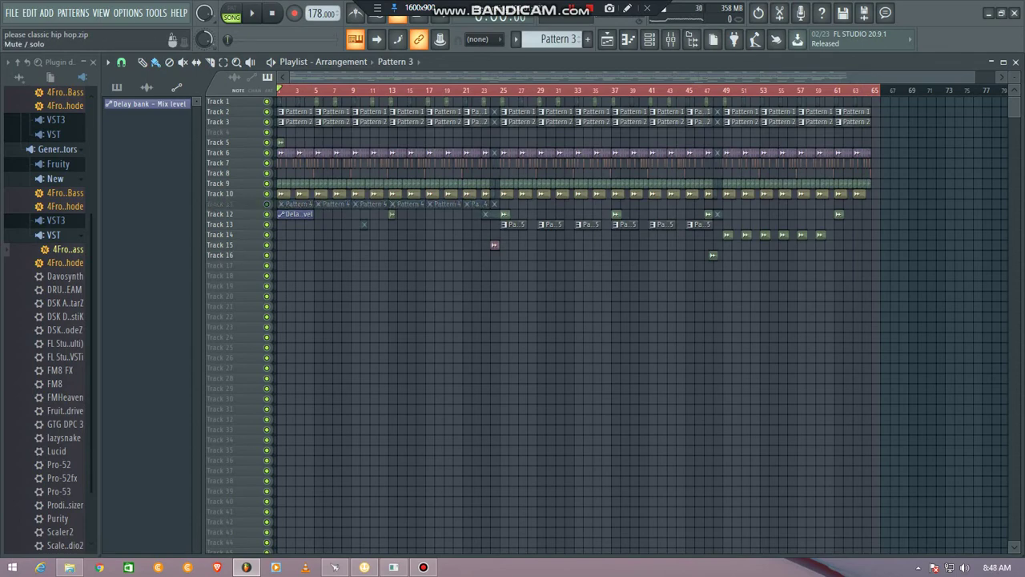
# - Mute Tracks 2 and 3 and audition the arrangement without them, stopping playback after listening
pyautogui.click(267, 121)
pyautogui.click(266, 111)
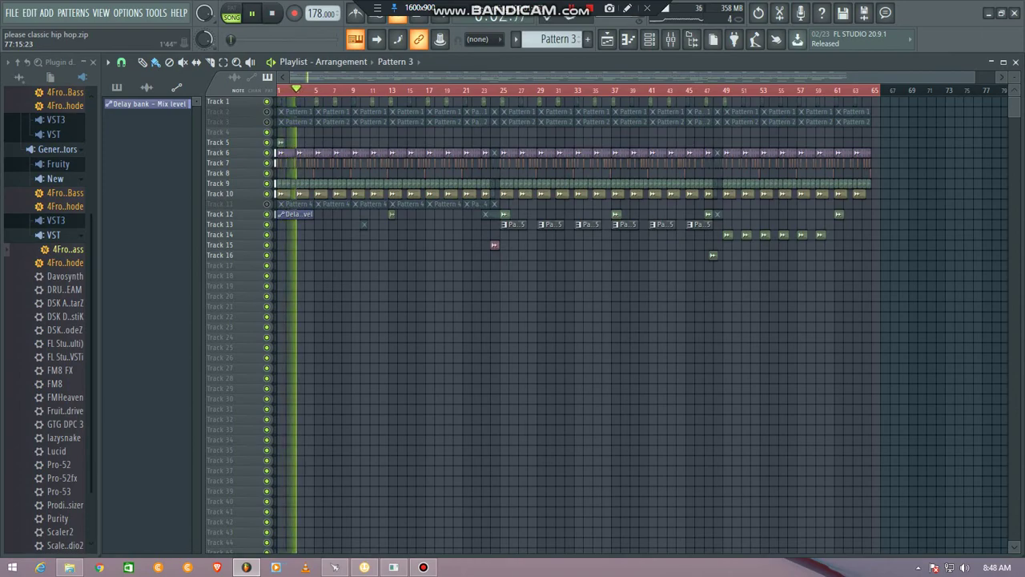
pyautogui.scroll(2, 561, 320)
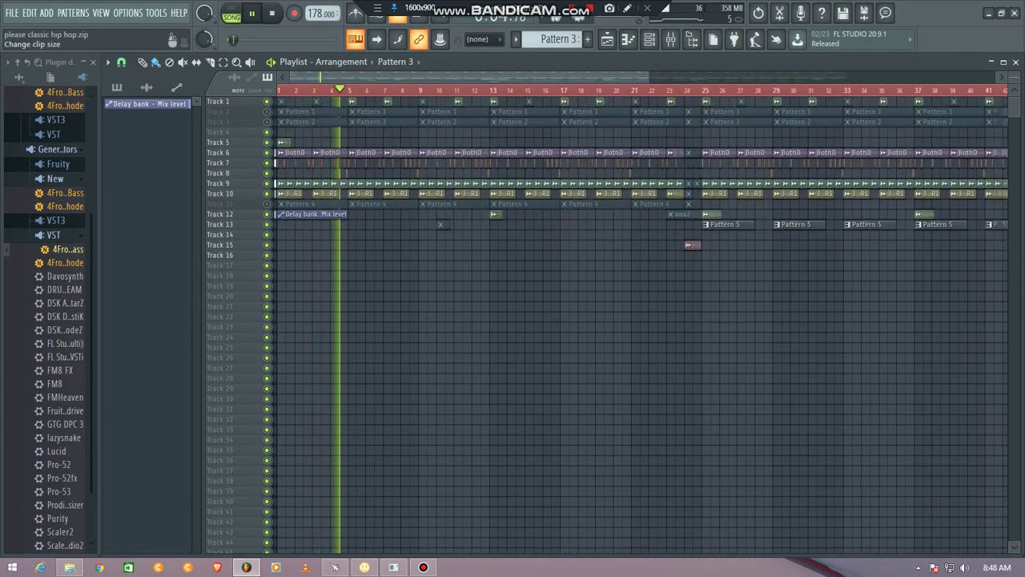
pyautogui.scroll(3, 641, 321)
pyautogui.scroll(-2, 432, 352)
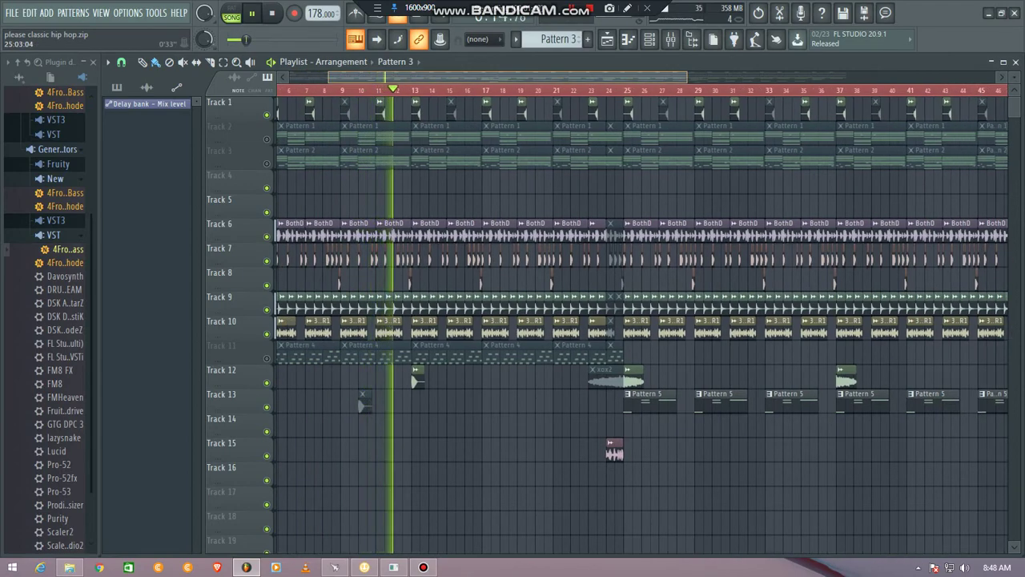
pyautogui.scroll(3, 640, 320)
pyautogui.hscroll(5, 640, 320)
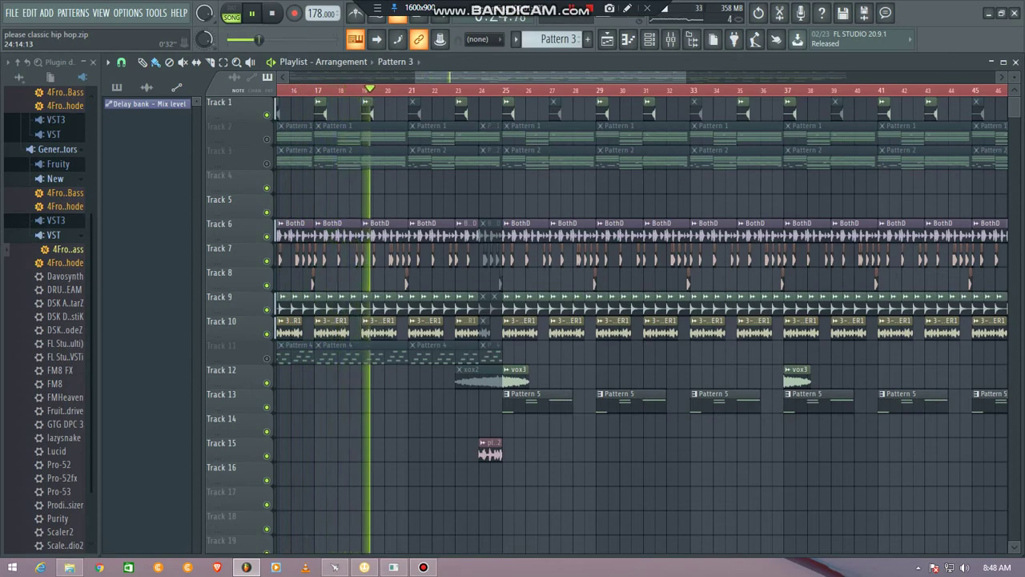
pyautogui.press('space')
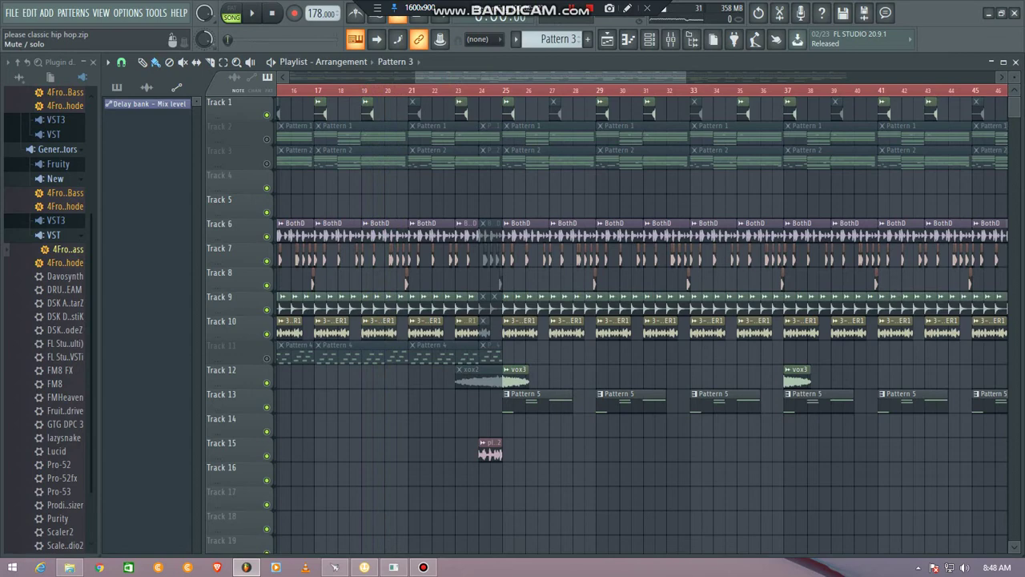
# - Open Pattern 1's Purity notes in the piano roll and play them back
pyautogui.press('F7')
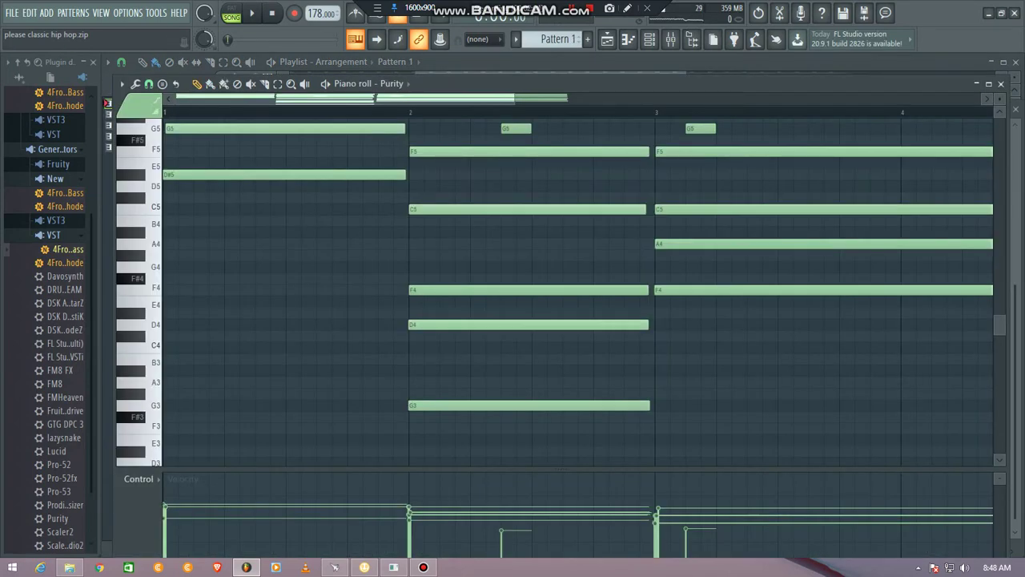
pyautogui.press('space')
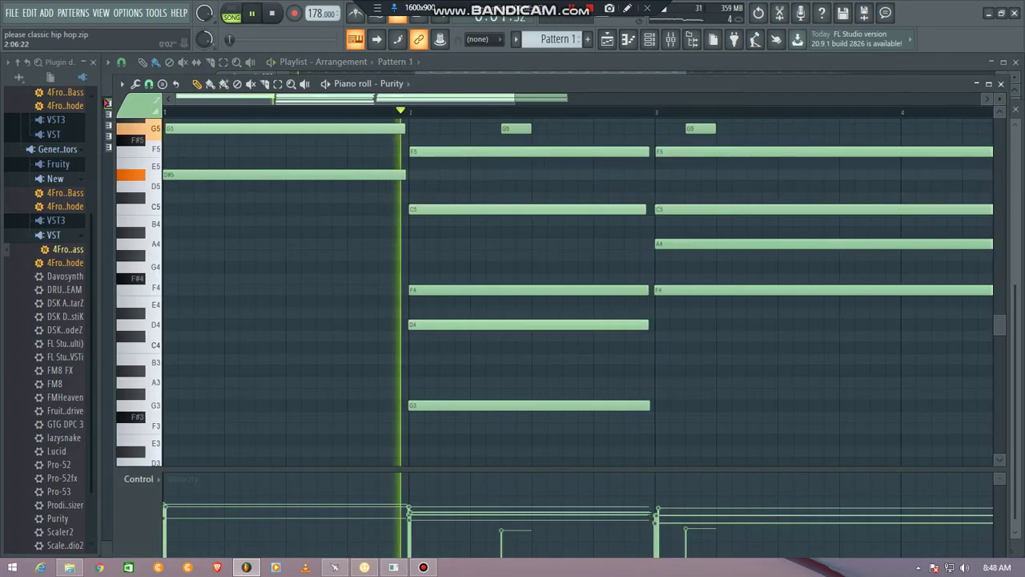
pyautogui.scroll(-3, 576, 289)
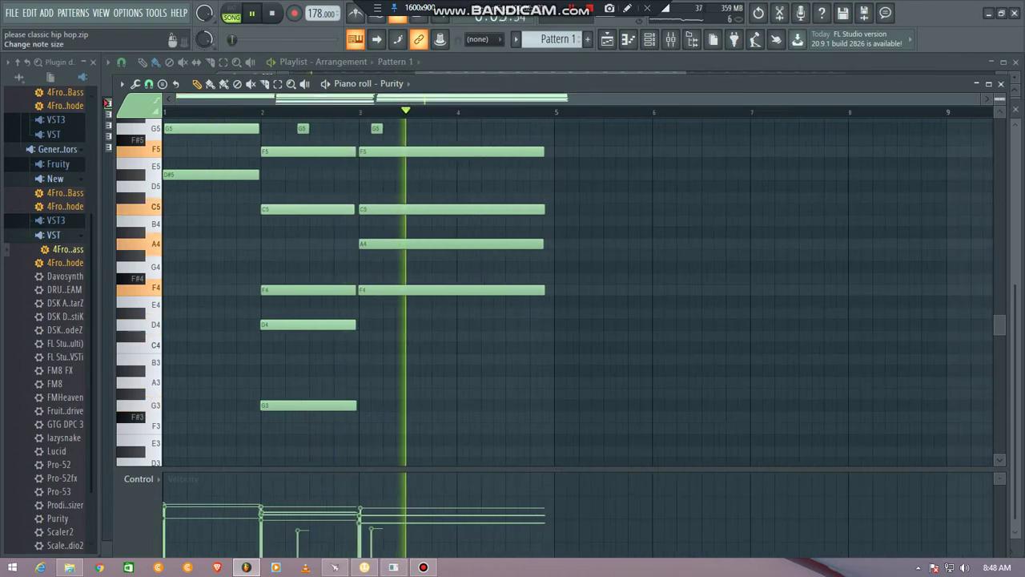
pyautogui.scroll(-3, 139, 288)
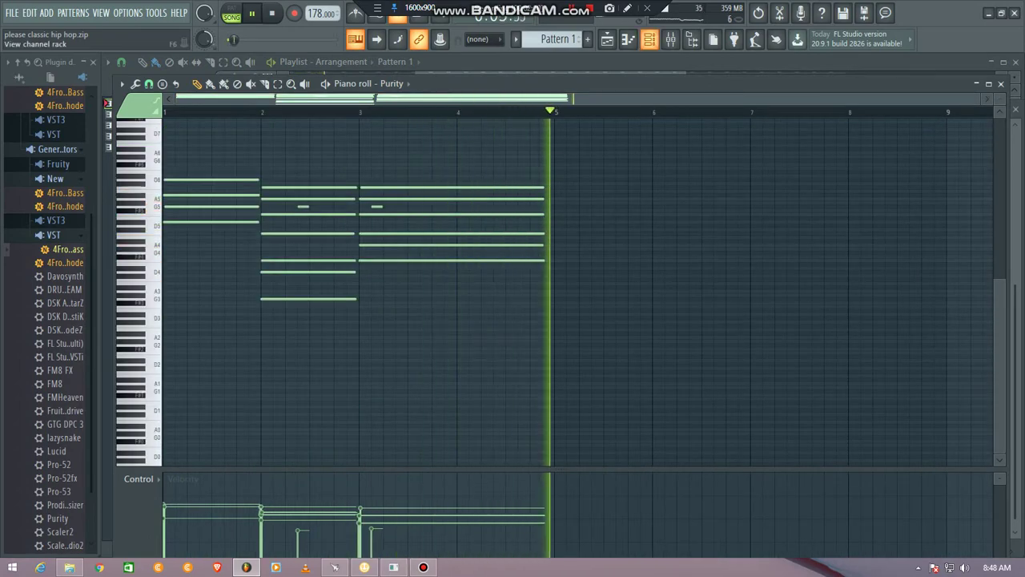
# - Show the channel rack and inspect the Purity instrument's presets, closing the plugin window when done
pyautogui.press('F6')
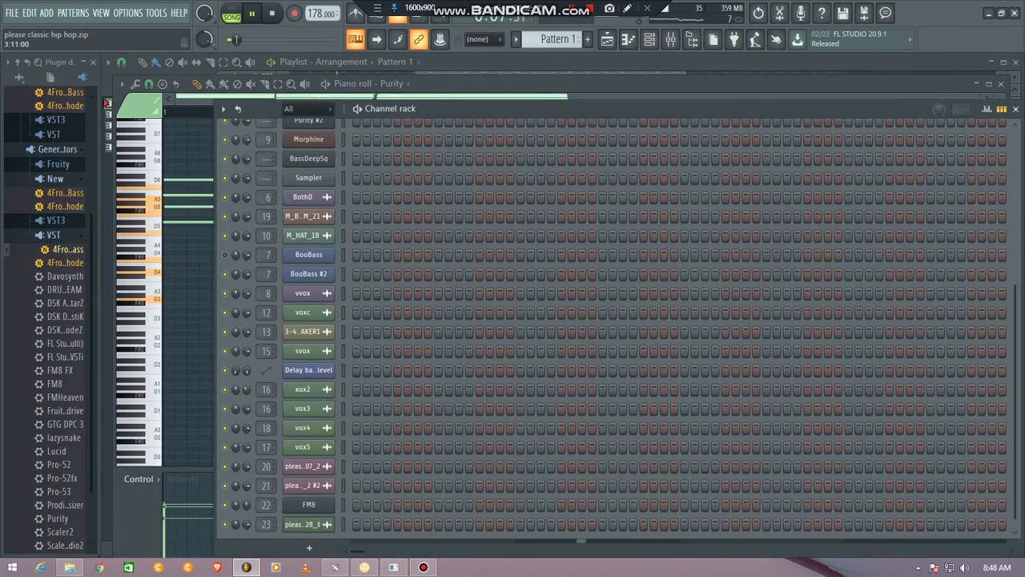
pyautogui.scroll(5, 609, 328)
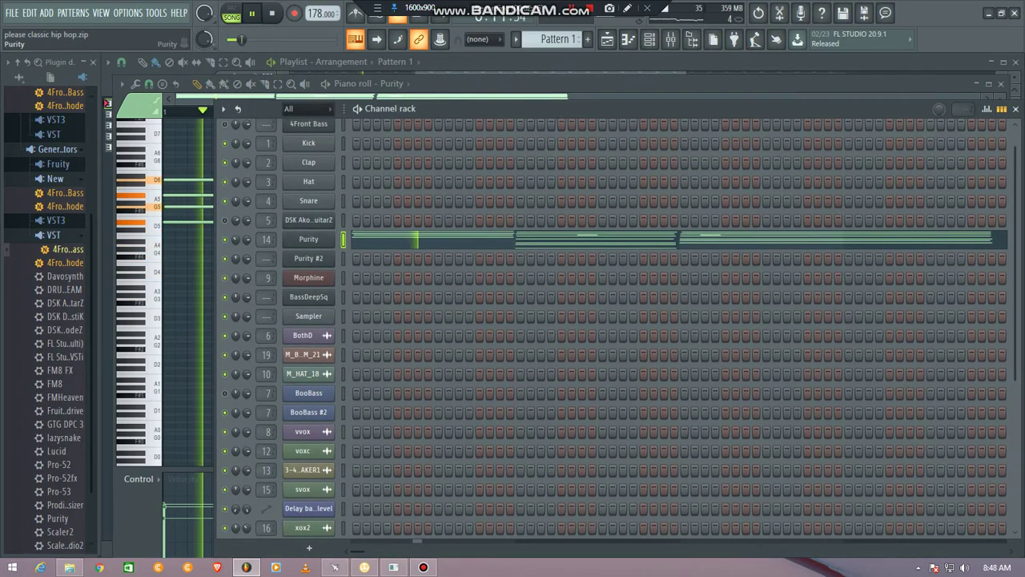
pyautogui.click(309, 239)
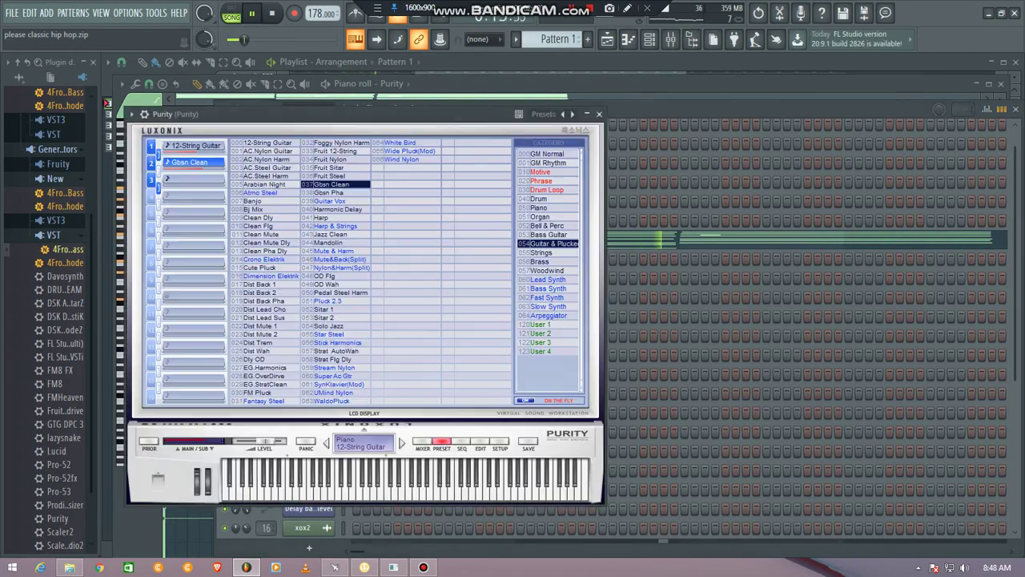
pyautogui.click(617, 120)
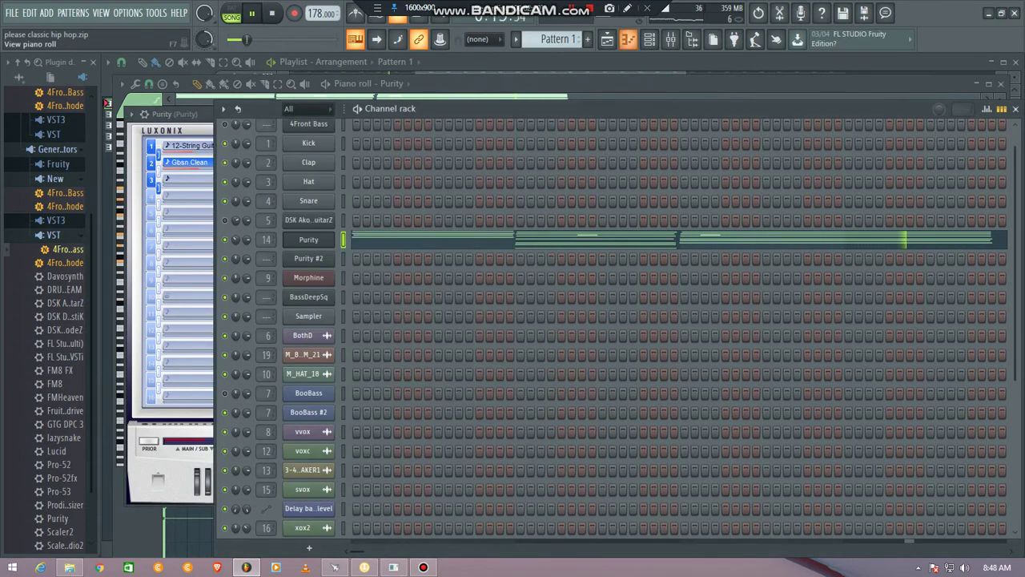
# - Return to the playlist and unmute Track 3 to hear Pattern 2 together with Pattern 1
pyautogui.click(354, 39)
pyautogui.click(267, 164)
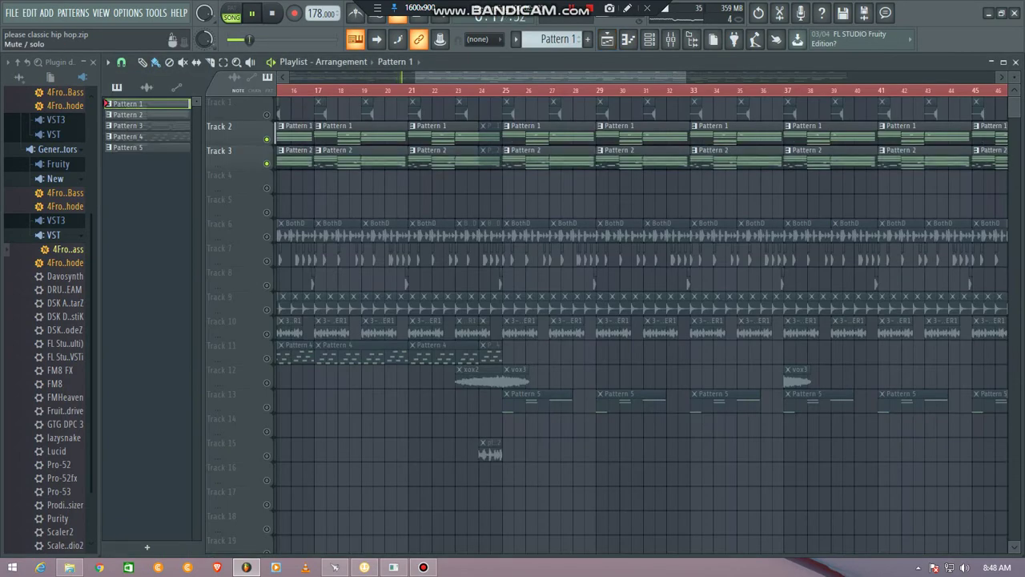
pyautogui.scroll(-2, 415, 77)
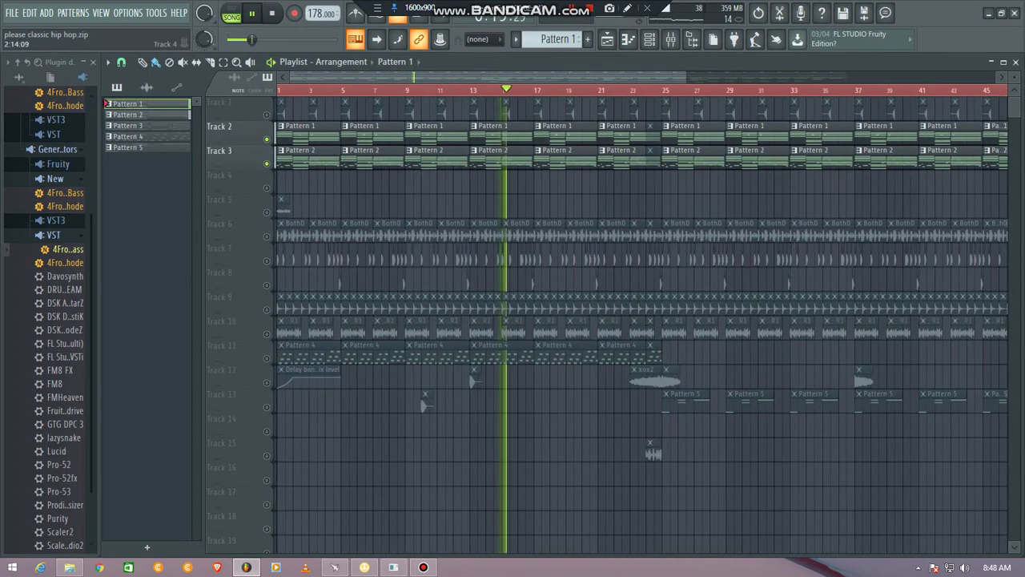
# - Examine Pattern 2's Morphine notes in the piano roll and the Morphine synthesizer's settings from the channel rack
pyautogui.click(493, 150)
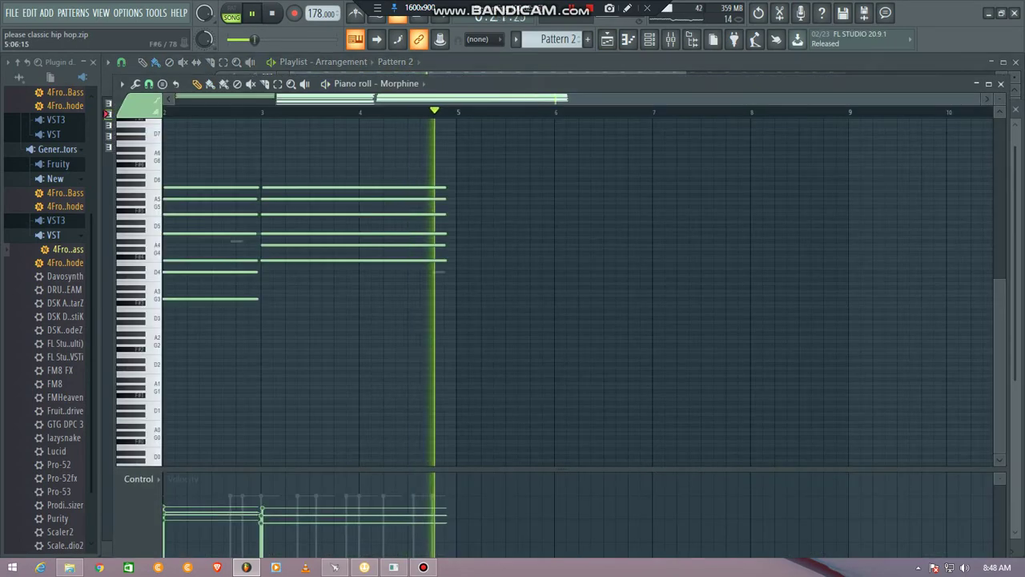
pyautogui.click(649, 38)
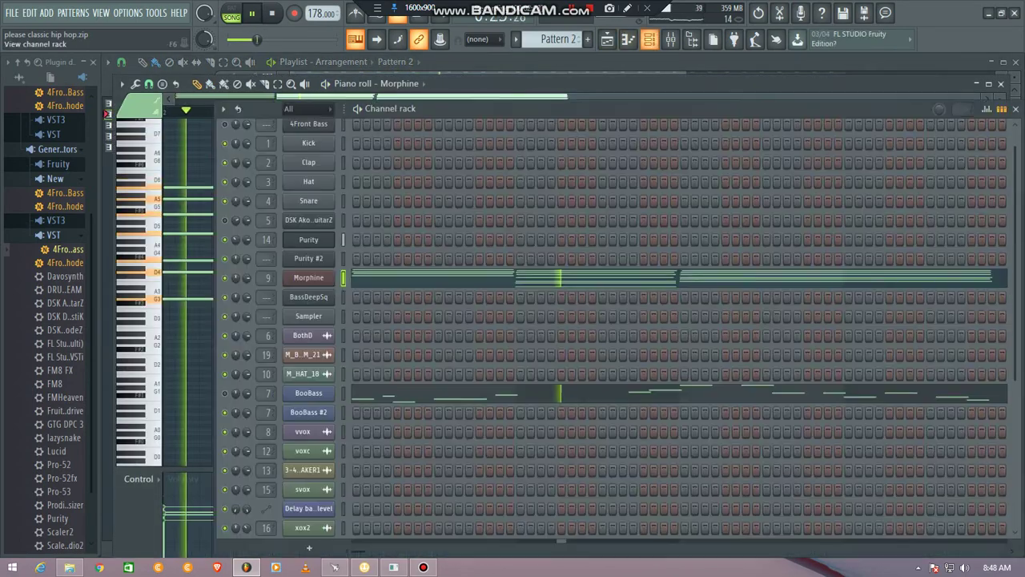
pyautogui.click(308, 277)
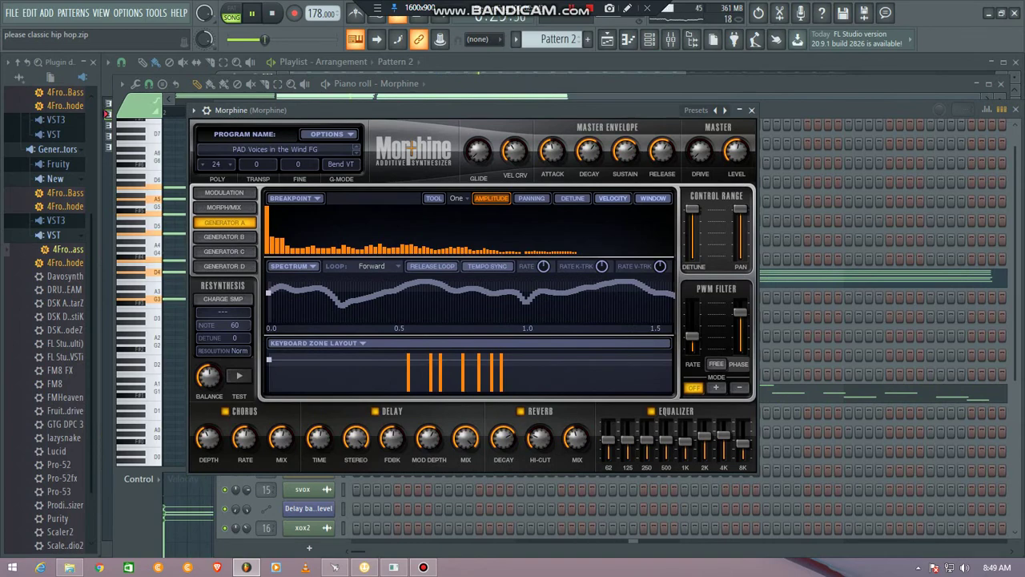
pyautogui.press('F6')
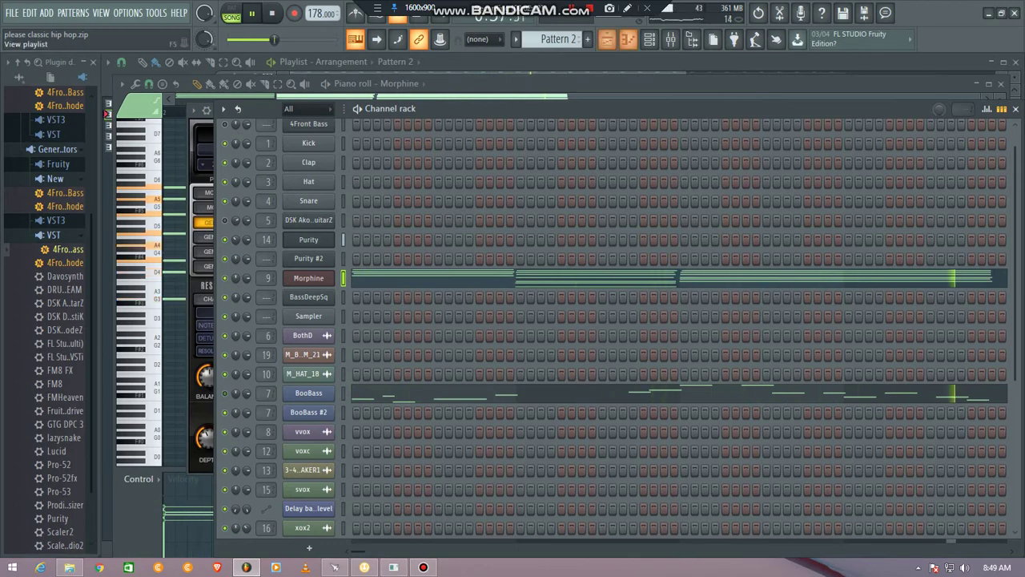
# - Return to the playlist, unmute Track 11 and restart playback to hear it with Tracks 2 and 3
pyautogui.click(607, 39)
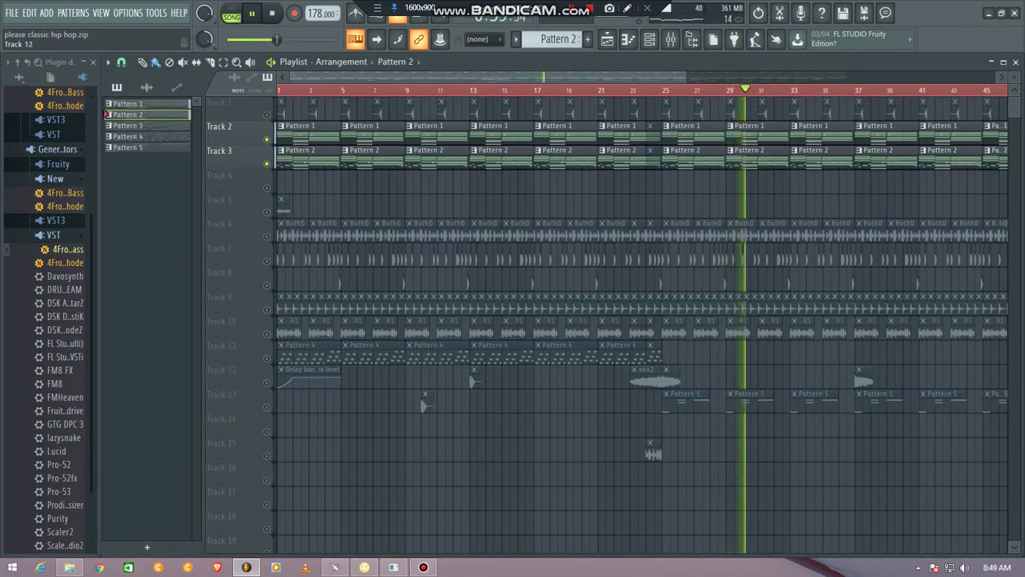
pyautogui.press('space')
pyautogui.click(266, 357)
pyautogui.press('space')
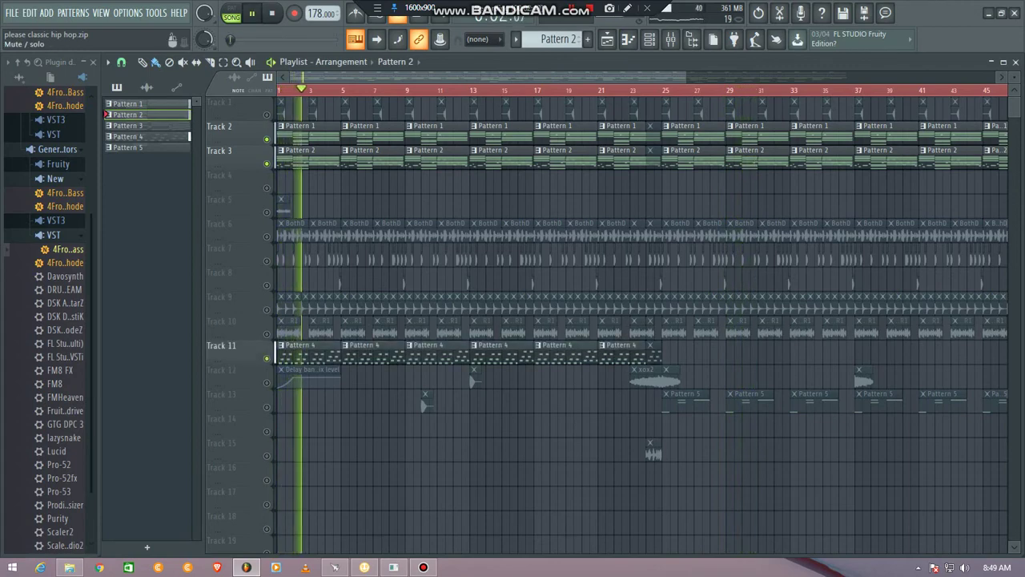
# - Examine Pattern 4's DSK AkoustiK GuitarZ notes in the piano roll and return to the playlist arrangement
pyautogui.doubleClick(300, 353)
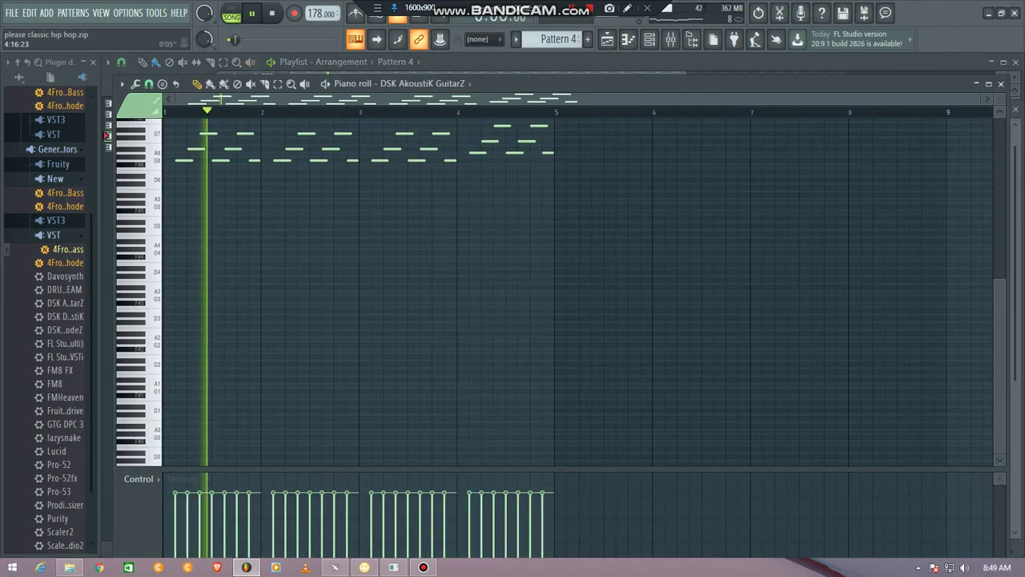
pyautogui.click(376, 40)
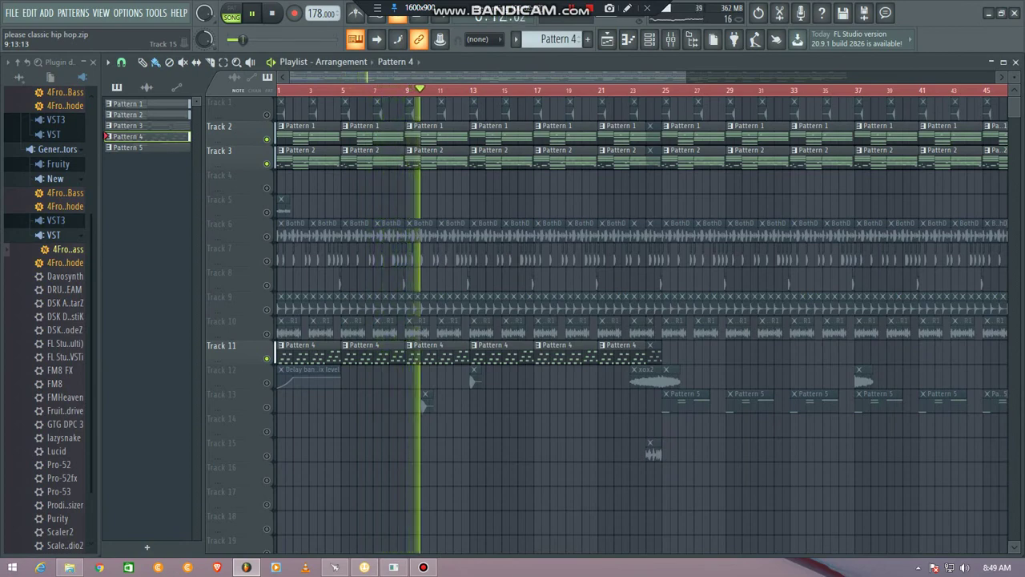
pyautogui.scroll(-3, 640, 320)
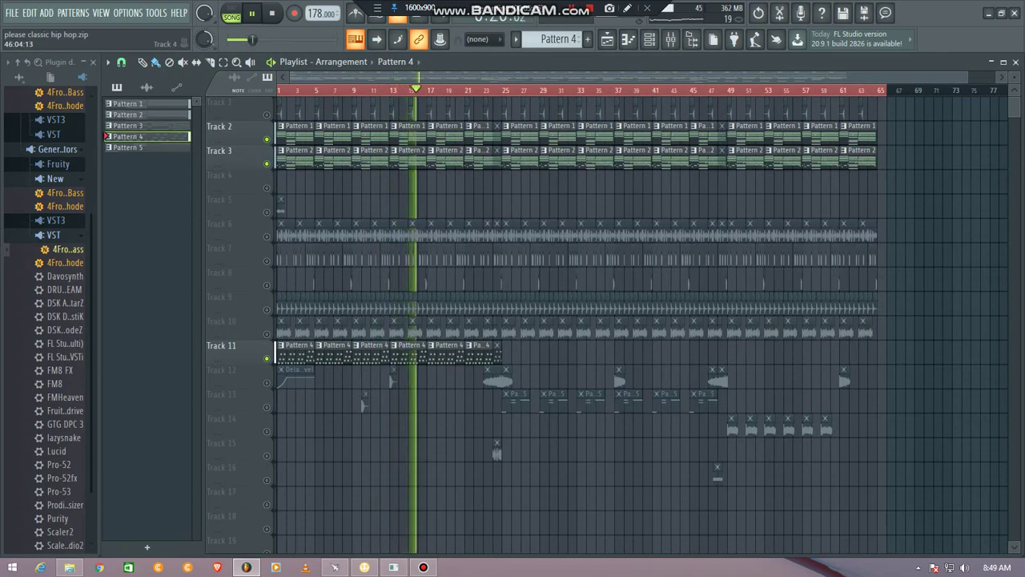
# - Enable all playlist tracks and play the full arrangement from around bar 47 to its end
pyautogui.press('space')
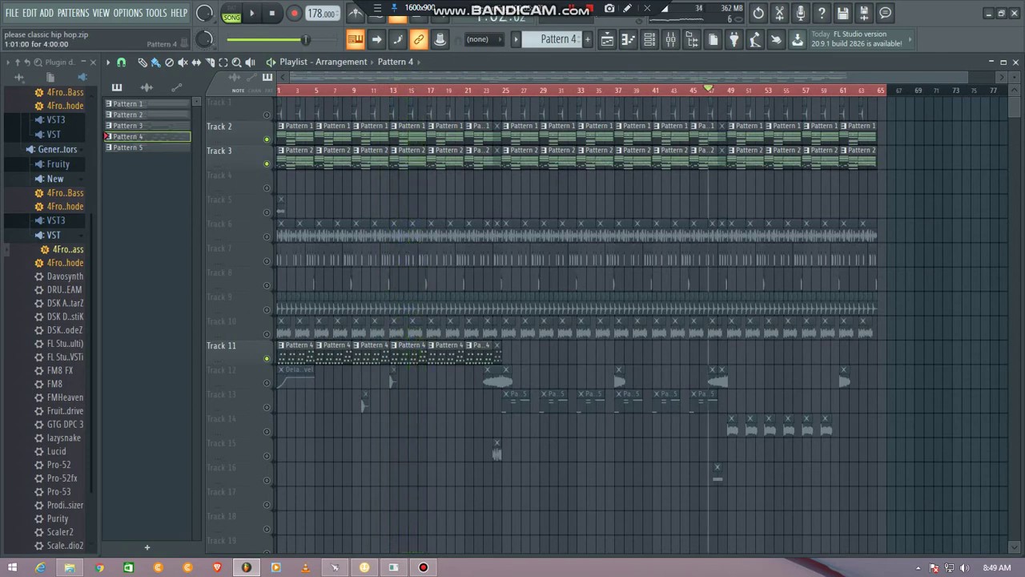
pyautogui.press('space')
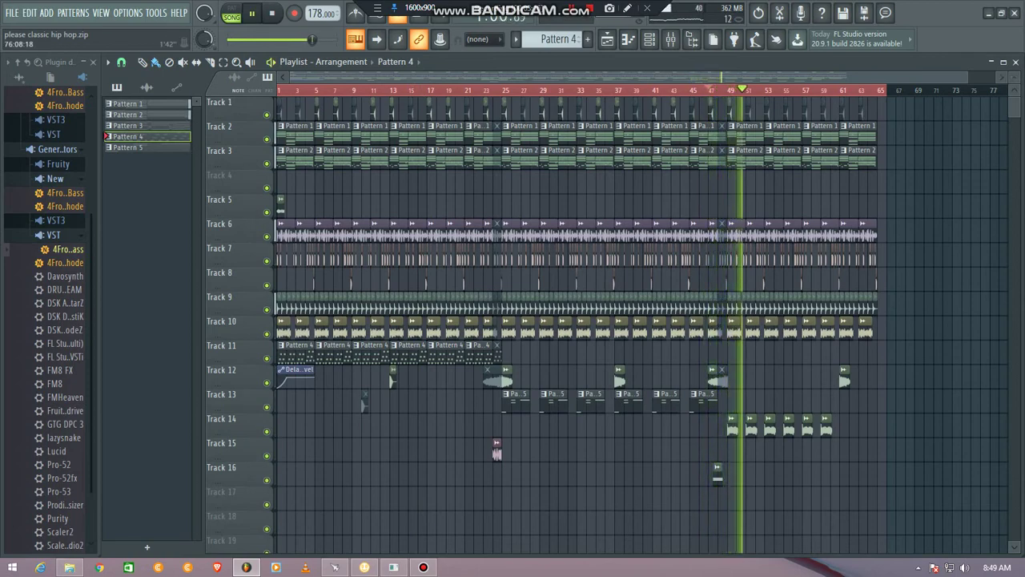
pyautogui.scroll(-2, 560, 320)
pyautogui.scroll(-3, 220, 198)
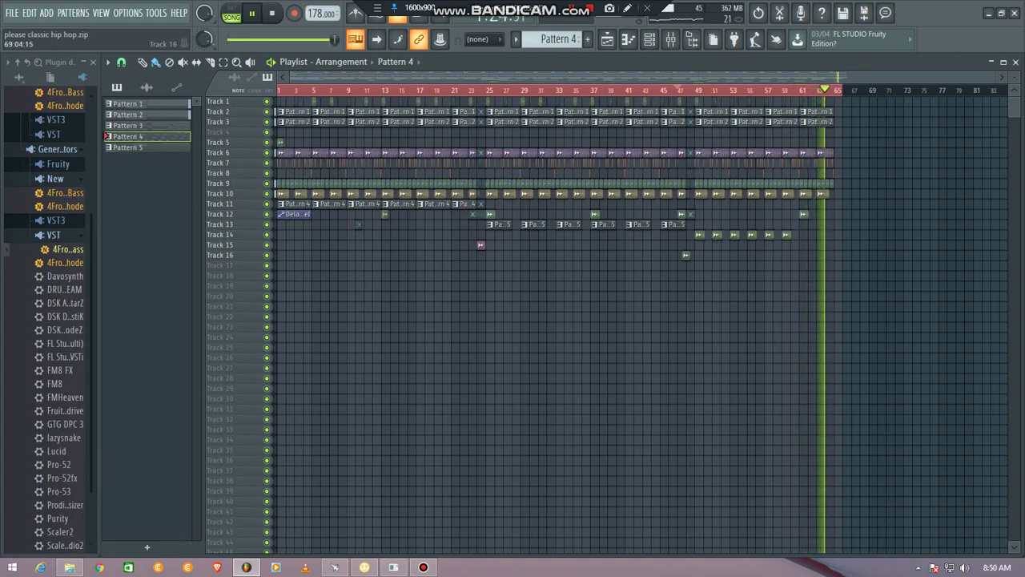
# - Select all clips in the playlist, clear the selection and stop playback
pyautogui.hotkey('ctrl', 'a')
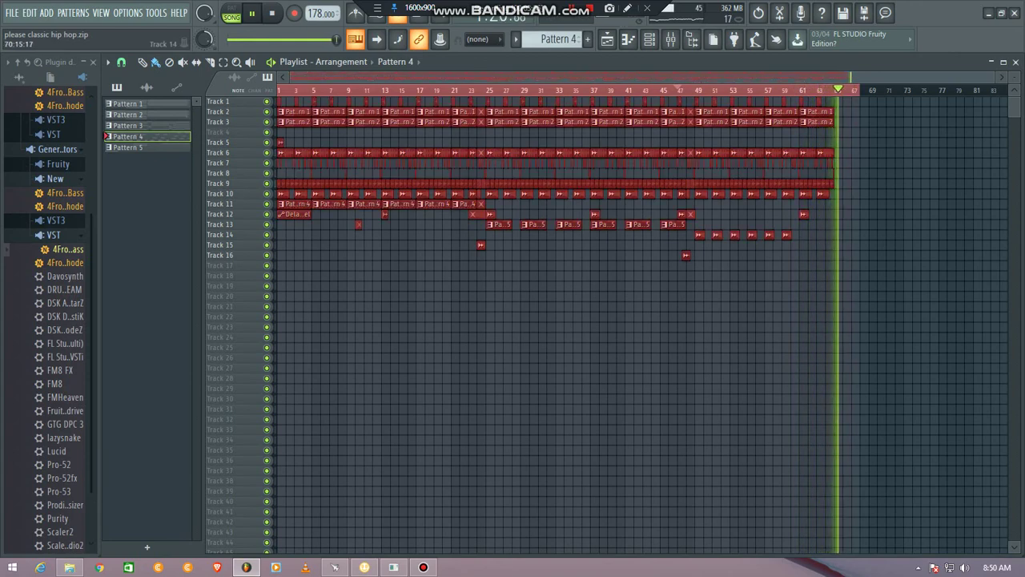
pyautogui.hotkey('ctrl', 'd')
pyautogui.press('space')
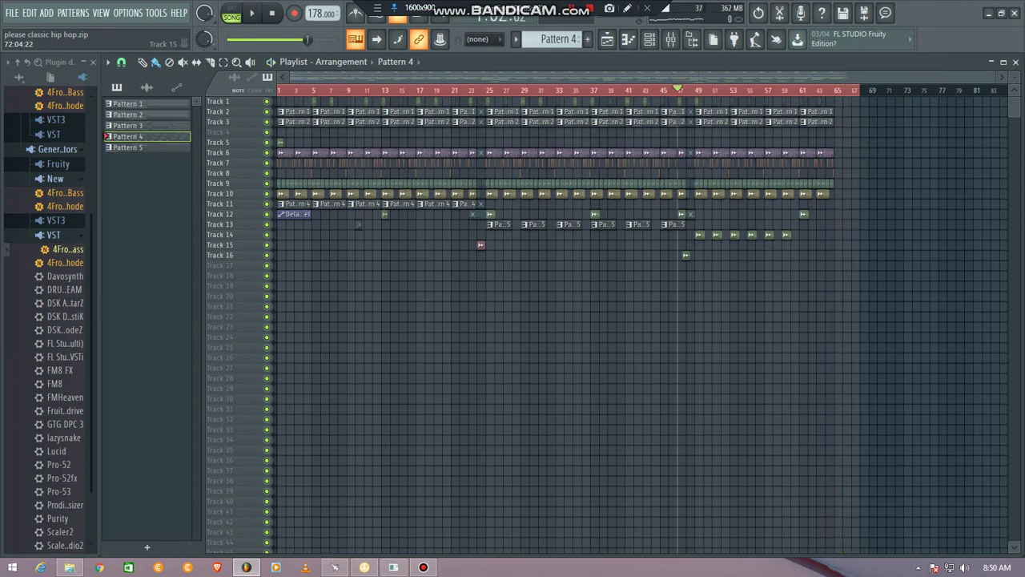